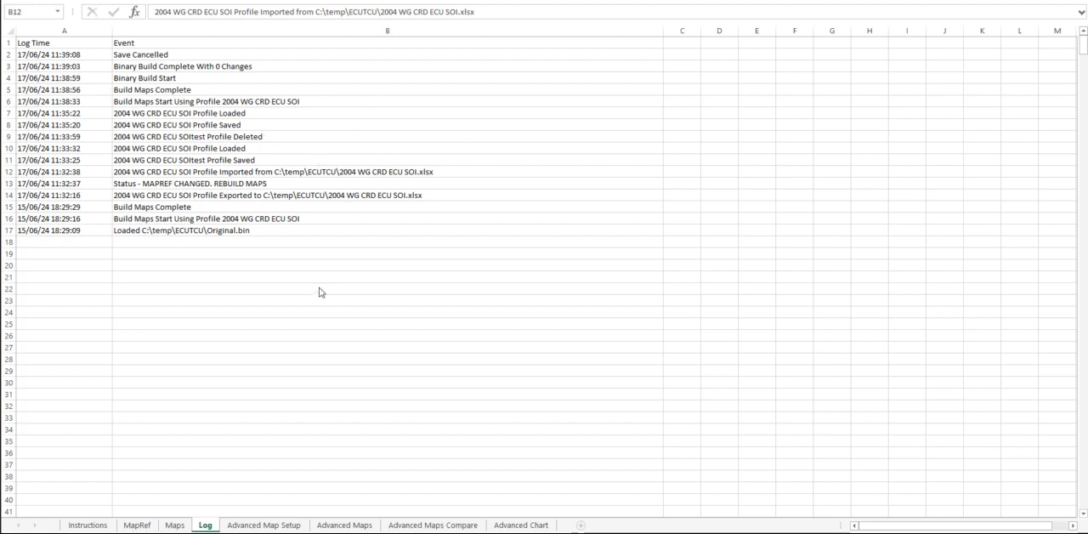
Review the MapRef, Log and Advanced Maps sheets without rebuilding the tables, and return to the Advanced Map Setup sheet.
{"action": "left_click", "coordinate": [137, 524]}
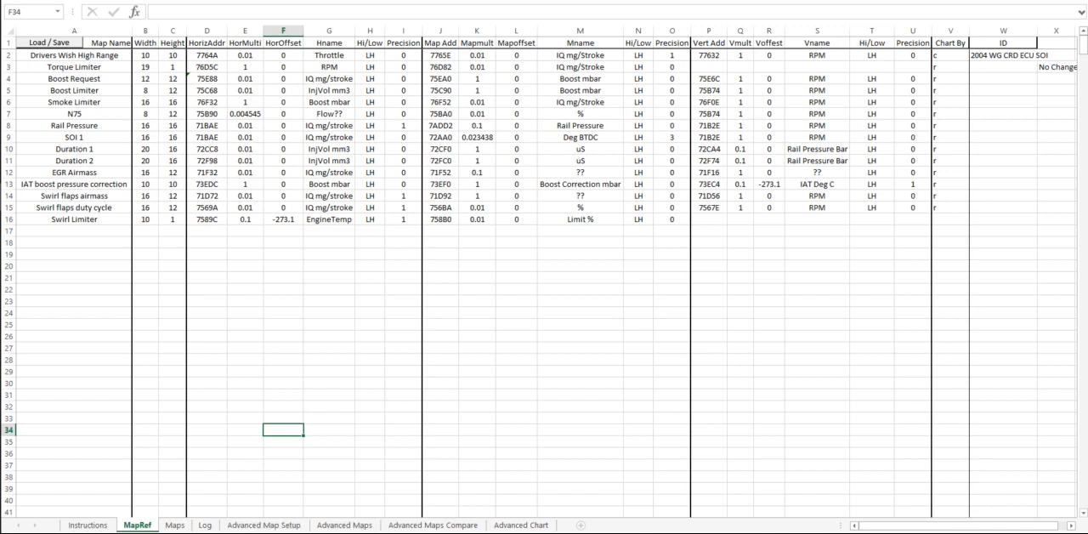
{"action": "left_click", "coordinate": [204, 526]}
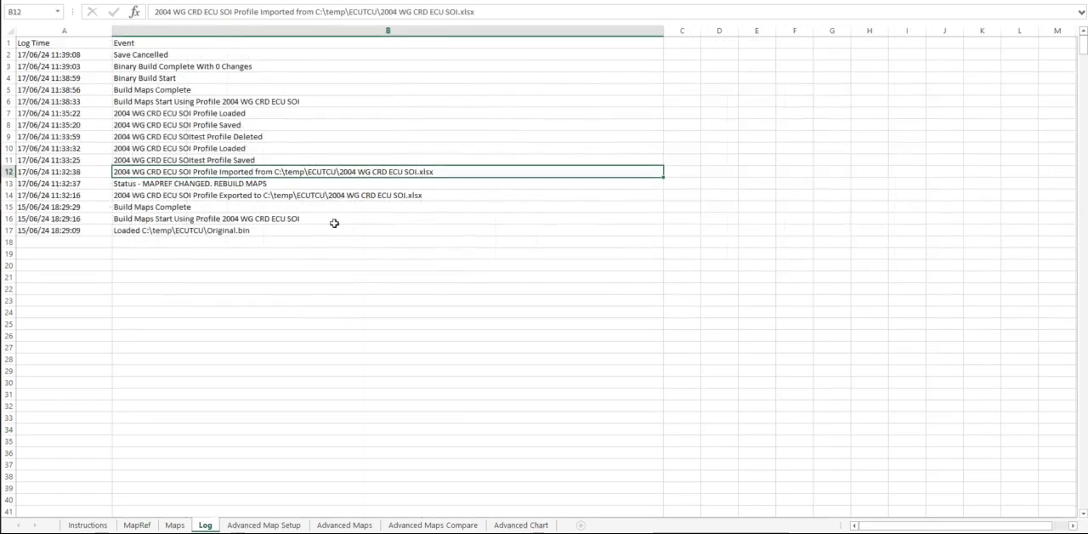
{"action": "left_click", "coordinate": [280, 526]}
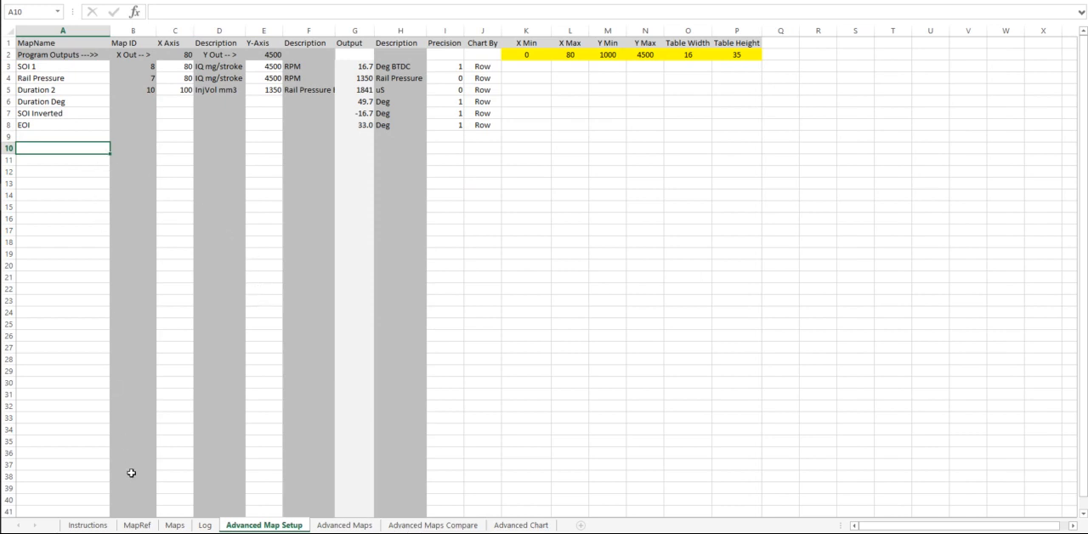
{"action": "left_click", "coordinate": [343, 525]}
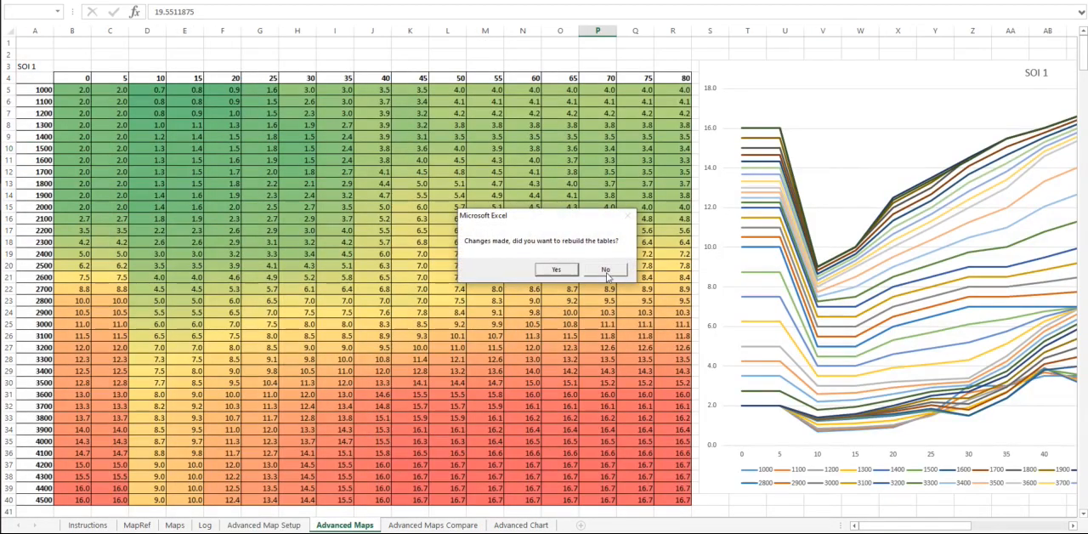
{"action": "left_click", "coordinate": [606, 270]}
{"action": "left_click", "coordinate": [265, 523]}
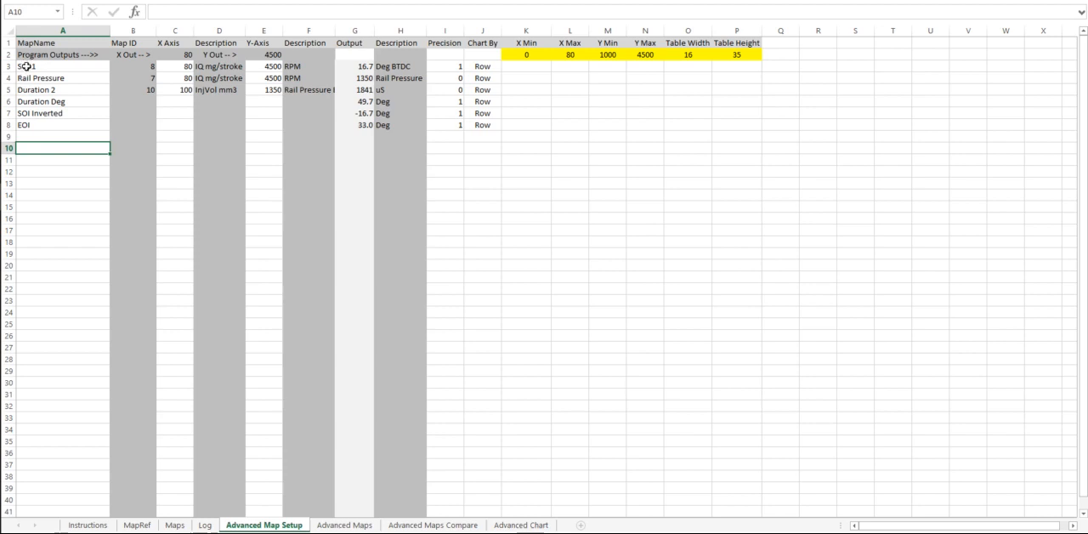
Add the Boost Request map in row 9 with X Axis Input and Y Axis Input as its inputs, charted by Row.
{"action": "left_click", "coordinate": [51, 137]}
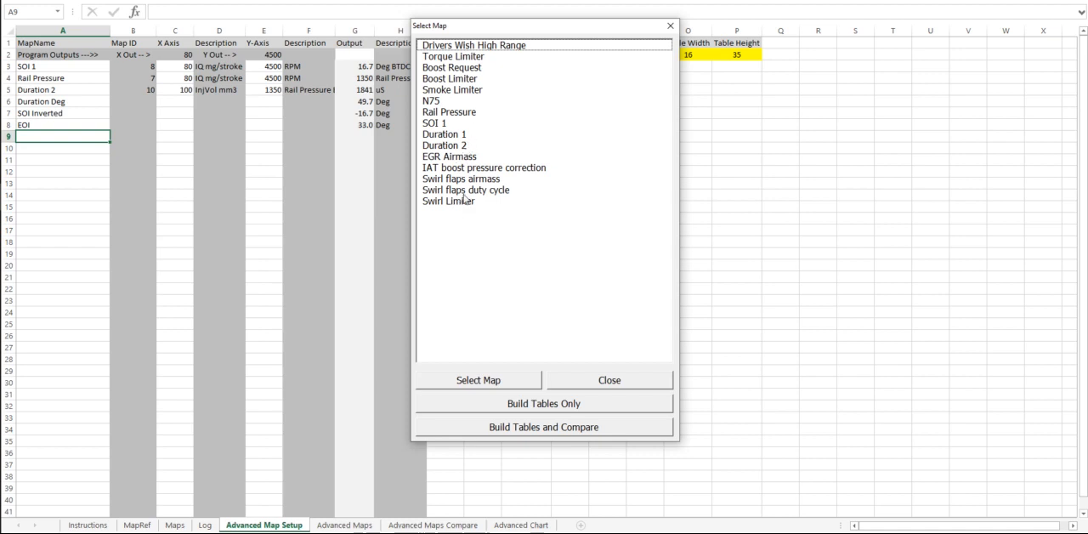
{"action": "left_click", "coordinate": [463, 69]}
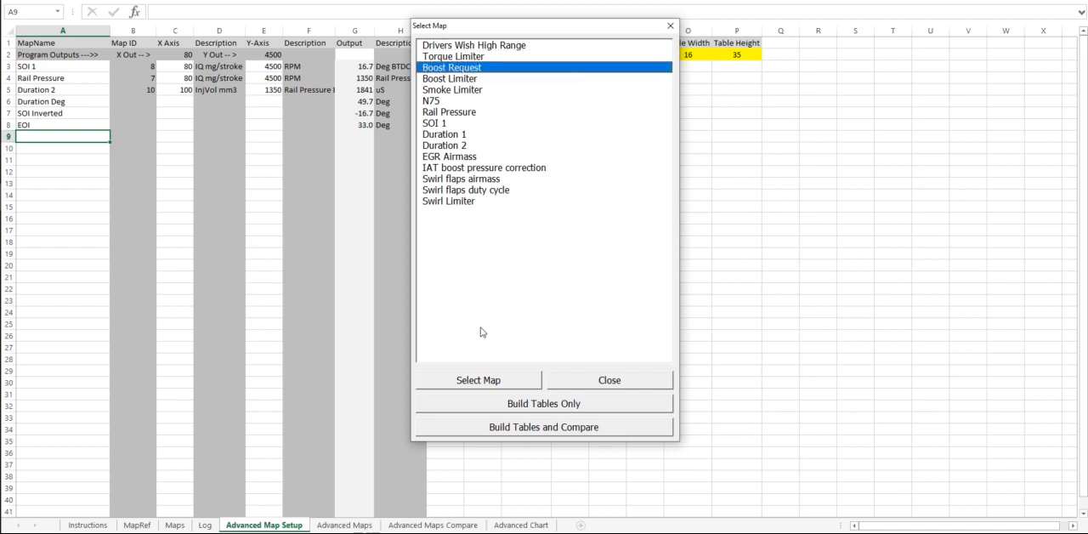
{"action": "left_click", "coordinate": [490, 381]}
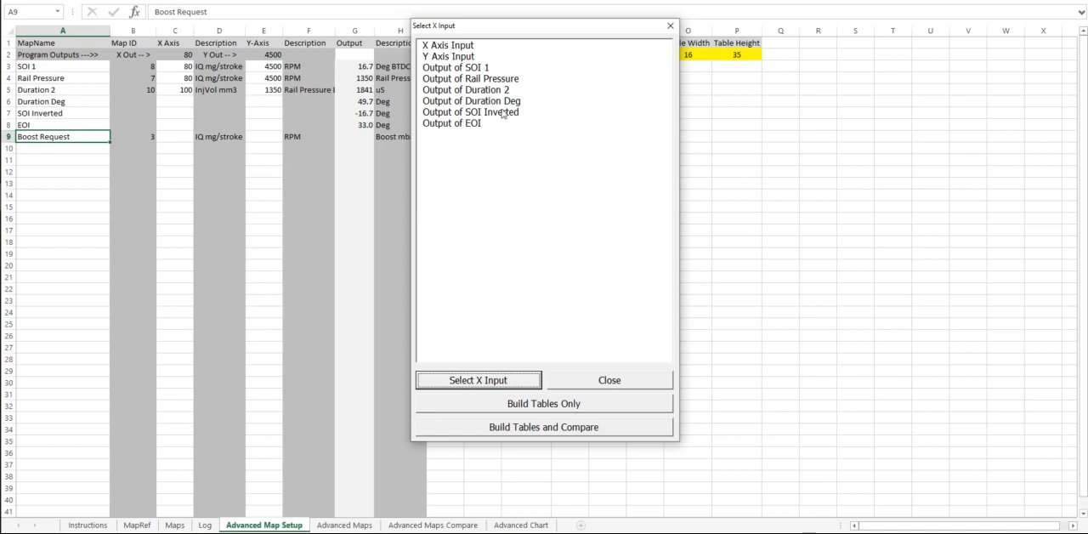
{"action": "left_click", "coordinate": [450, 49]}
{"action": "left_click", "coordinate": [521, 382]}
{"action": "double_click", "coordinate": [467, 58]}
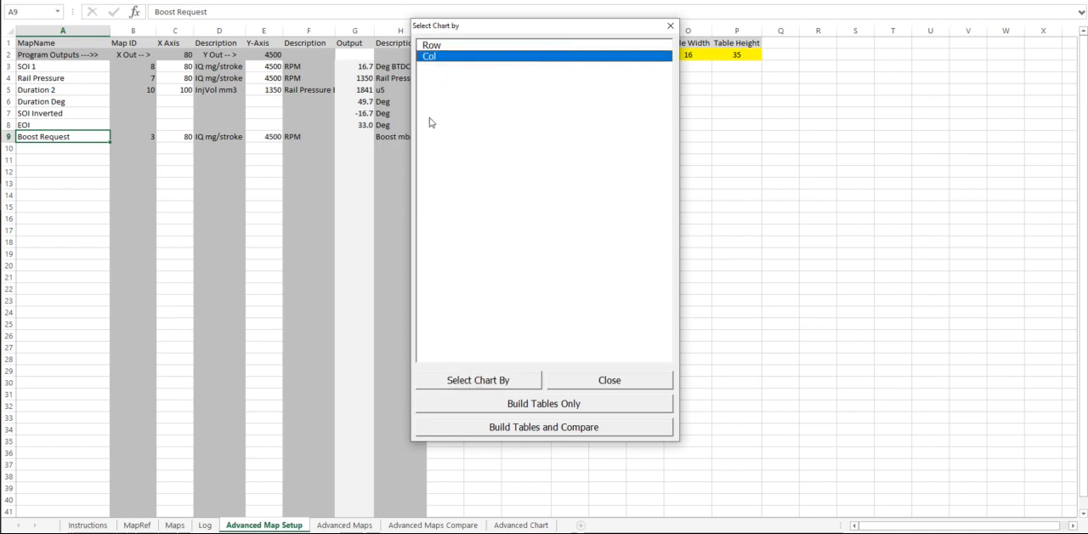
{"action": "left_click_drag", "start_coordinate": [470, 31], "coordinate": [570, 54]}
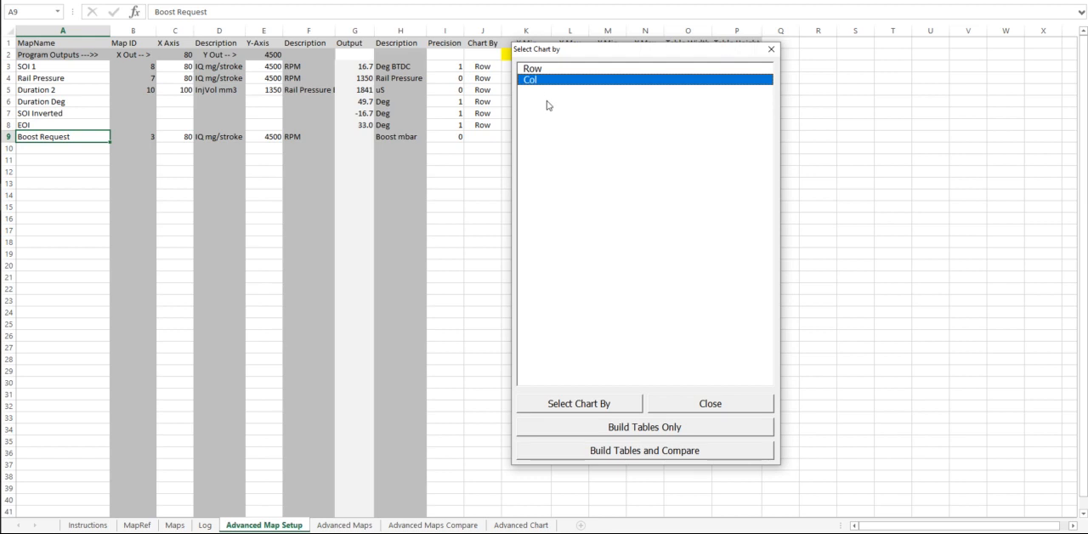
{"action": "double_click", "coordinate": [539, 69]}
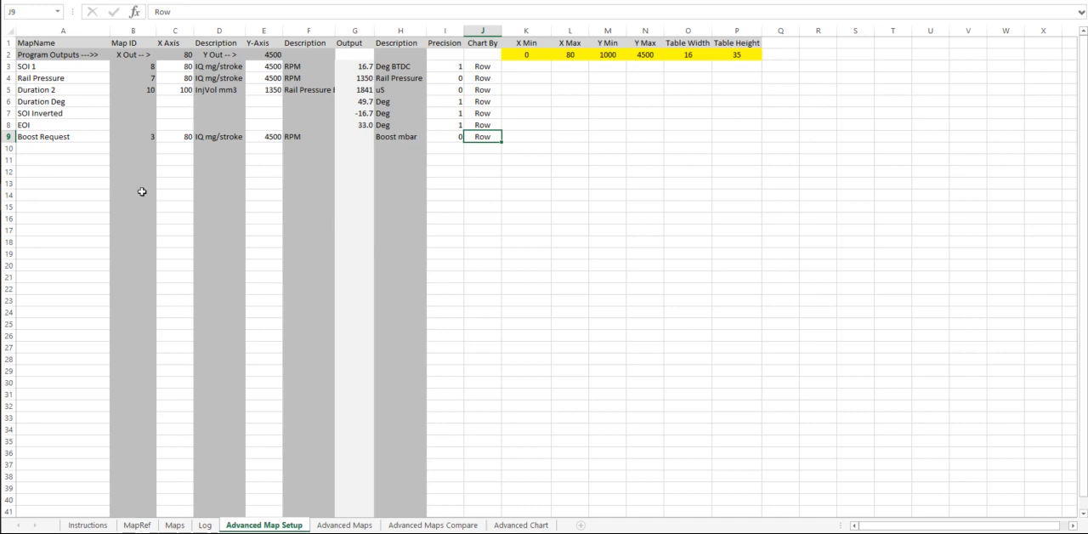
Enter Calc Tag as a custom map name in the row below Boost Request.
{"action": "left_click", "coordinate": [84, 149]}
{"action": "type", "text": "Calc Tag"}
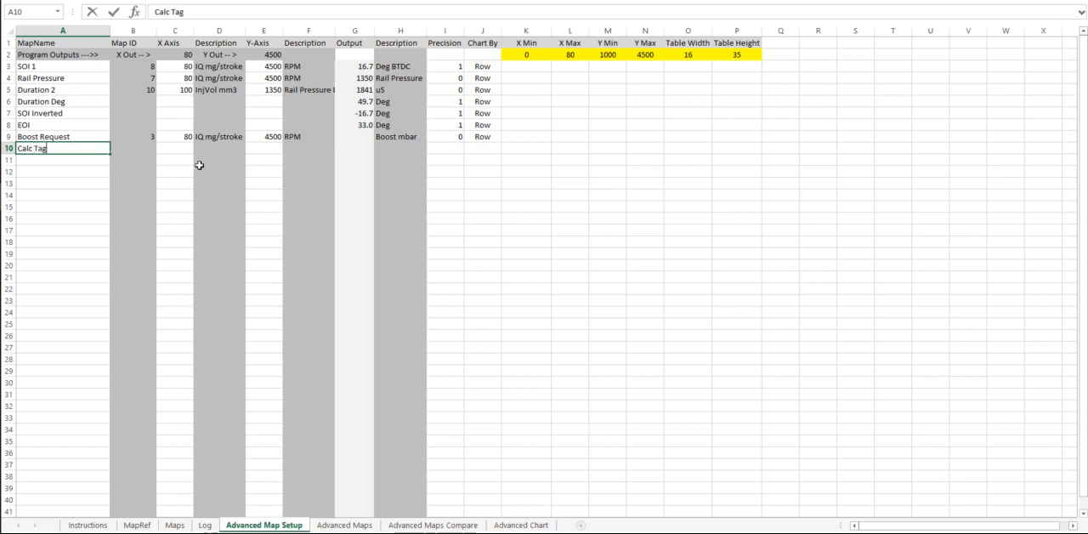
{"action": "left_click", "coordinate": [226, 150]}
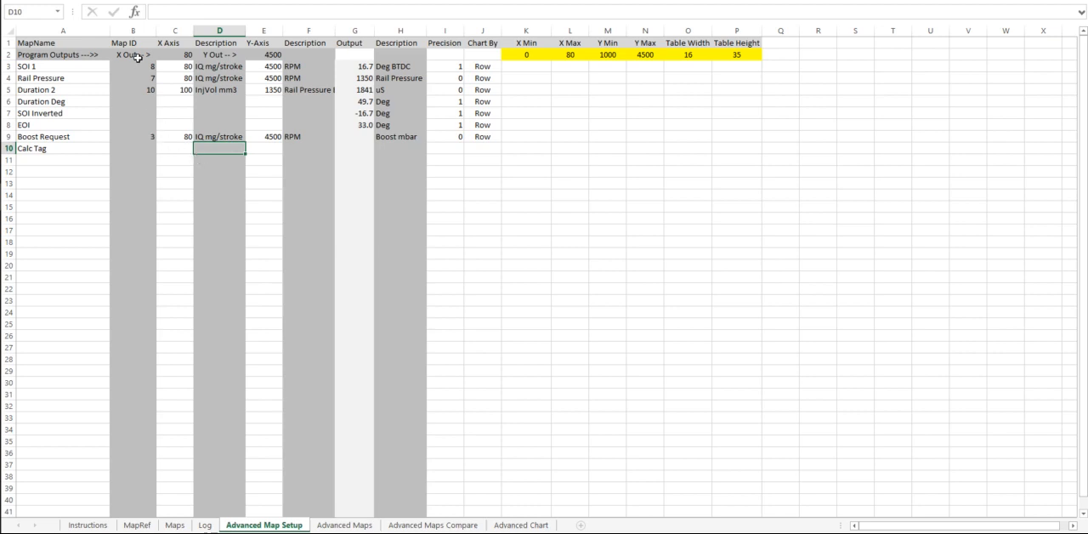
Examine the Calc Tag row's output, description and precision cells, plus the X Min, X Max and Y Min table limits.
{"action": "left_click", "coordinate": [356, 148]}
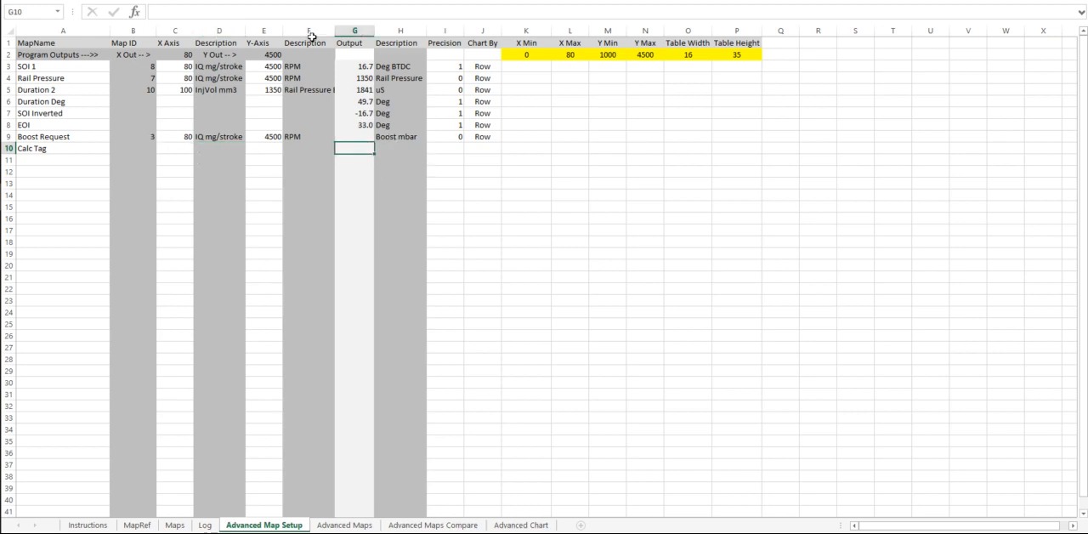
{"action": "left_click", "coordinate": [335, 10]}
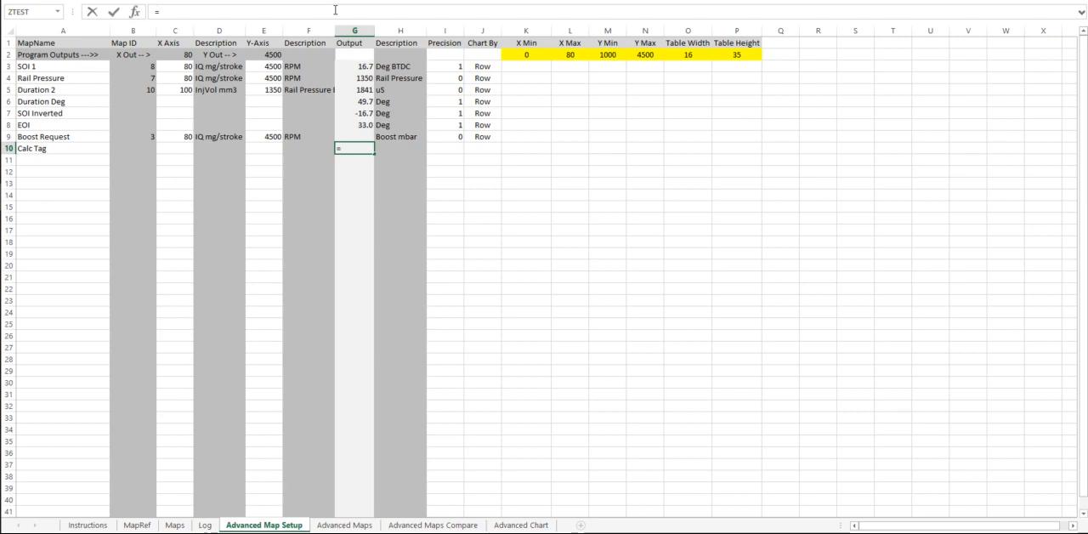
{"action": "key", "text": "BackSpace"}
{"action": "left_click", "coordinate": [401, 150]}
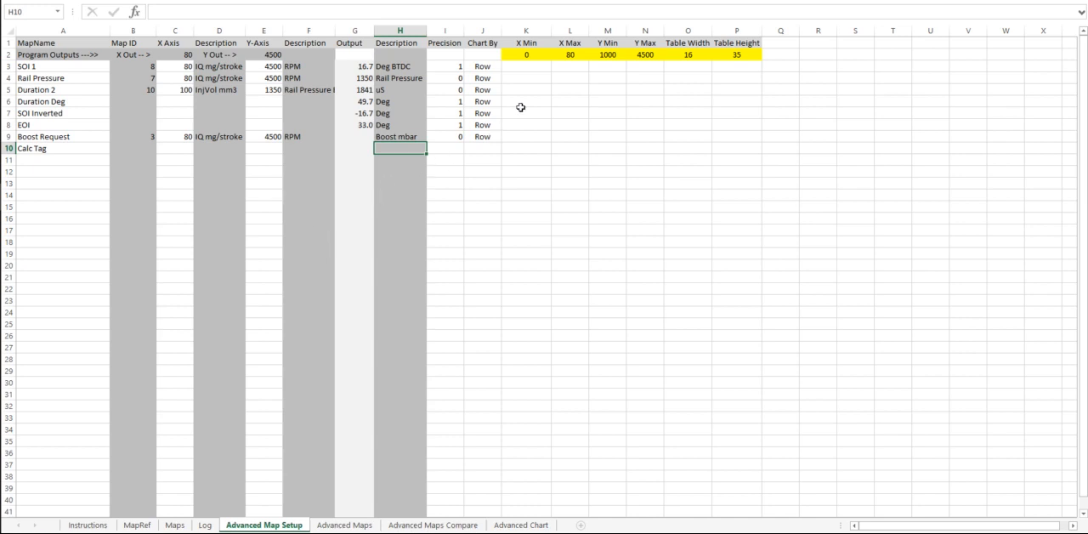
{"action": "left_click", "coordinate": [453, 145]}
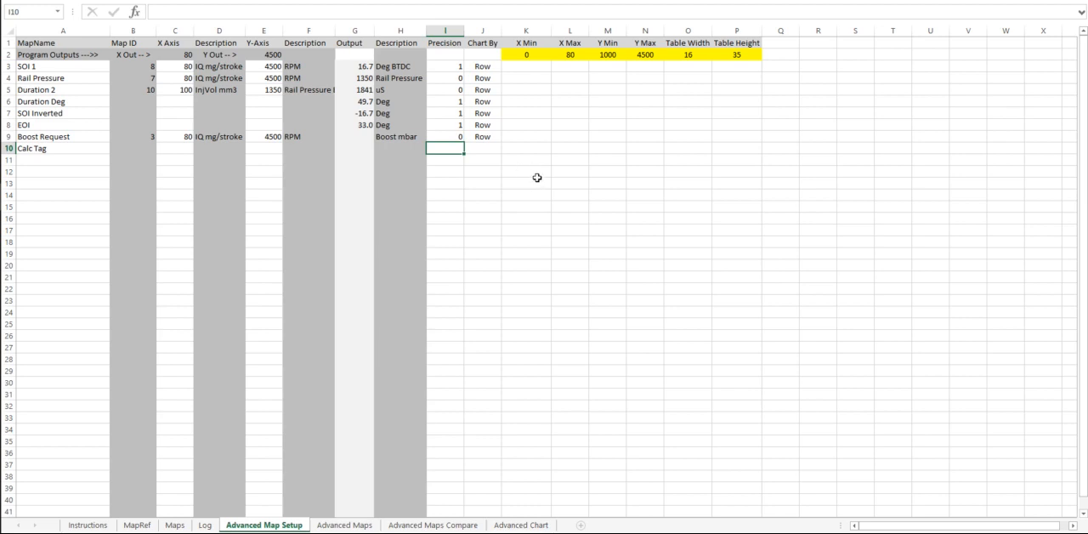
{"action": "left_click", "coordinate": [528, 56]}
{"action": "left_click", "coordinate": [578, 56]}
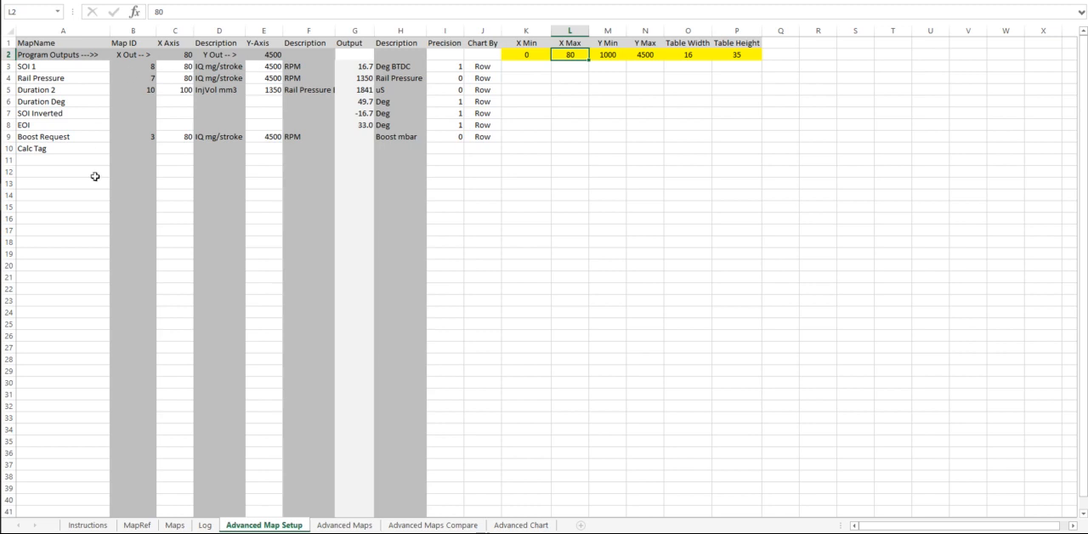
{"action": "left_click", "coordinate": [605, 55]}
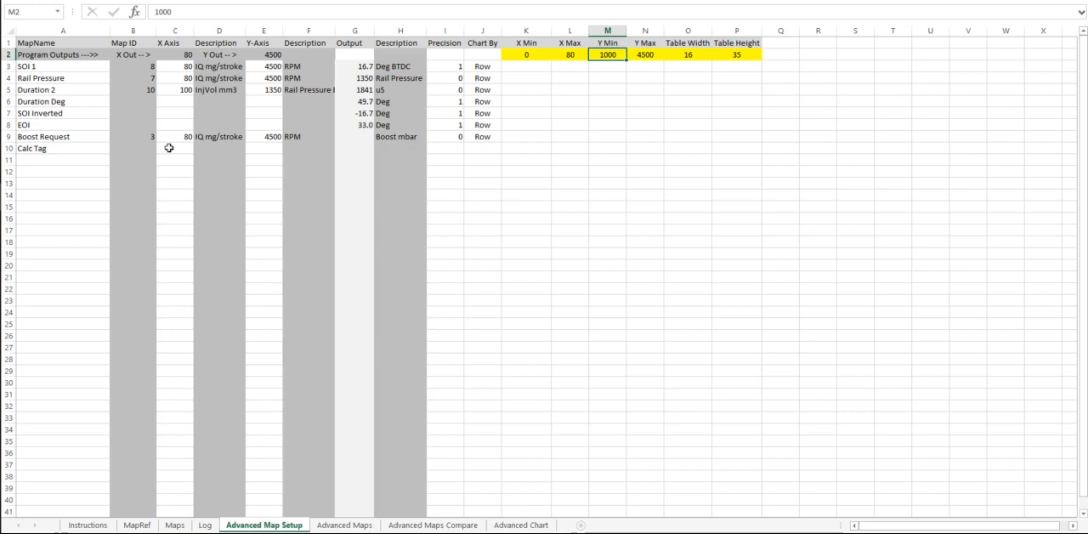
Add the IAT boost pressure correction map in row 11 and close the X input selection without choosing an input.
{"action": "left_click", "coordinate": [67, 160]}
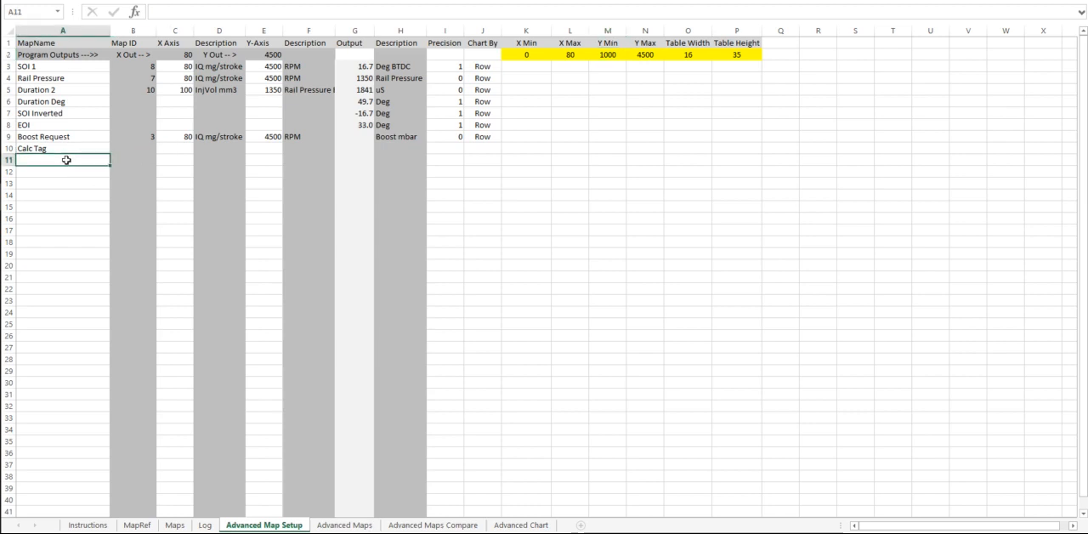
{"action": "left_click", "coordinate": [74, 182]}
{"action": "double_click", "coordinate": [79, 161]}
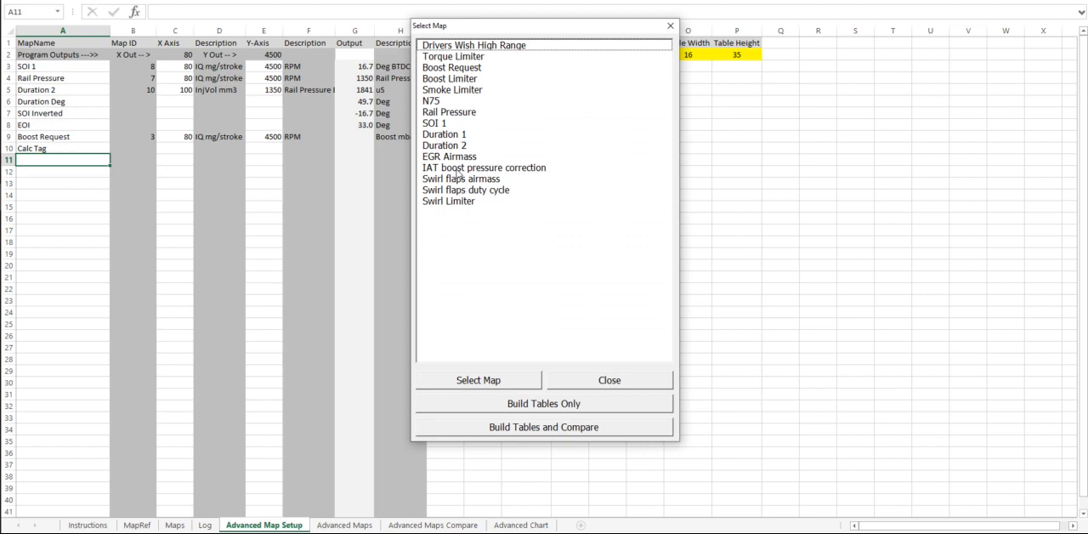
{"action": "double_click", "coordinate": [456, 169]}
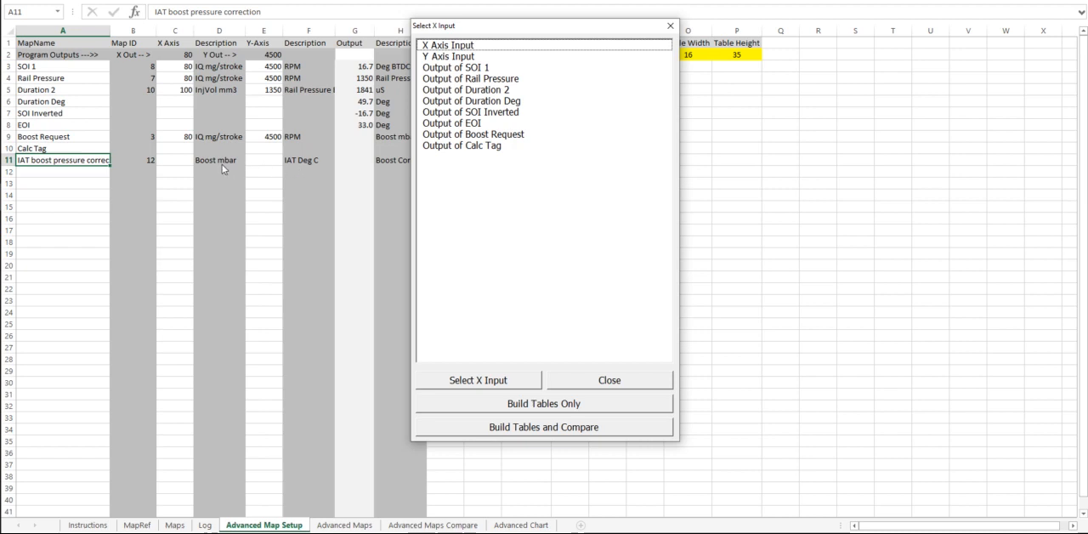
{"action": "left_click", "coordinate": [604, 383]}
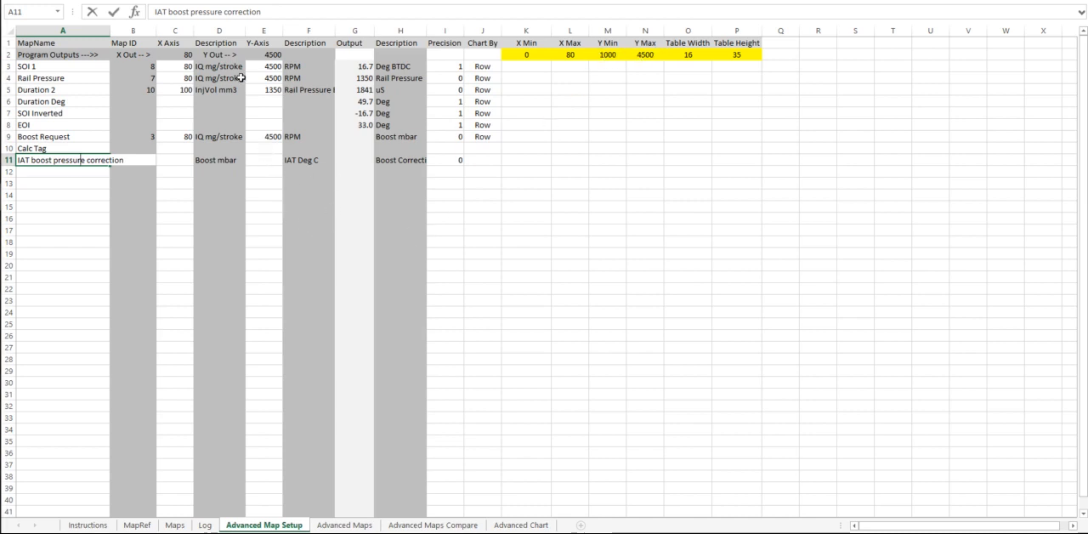
Remove the IAT boost pressure correction map from row 11 by clearing its map name.
{"action": "left_click", "coordinate": [51, 244]}
{"action": "left_click", "coordinate": [72, 159]}
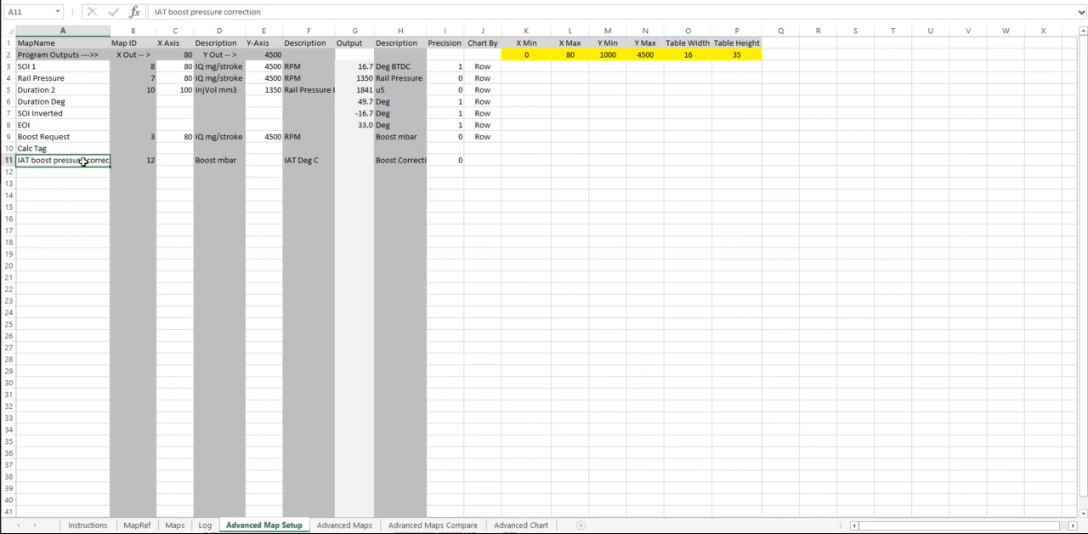
{"action": "key", "text": "BackSpace"}
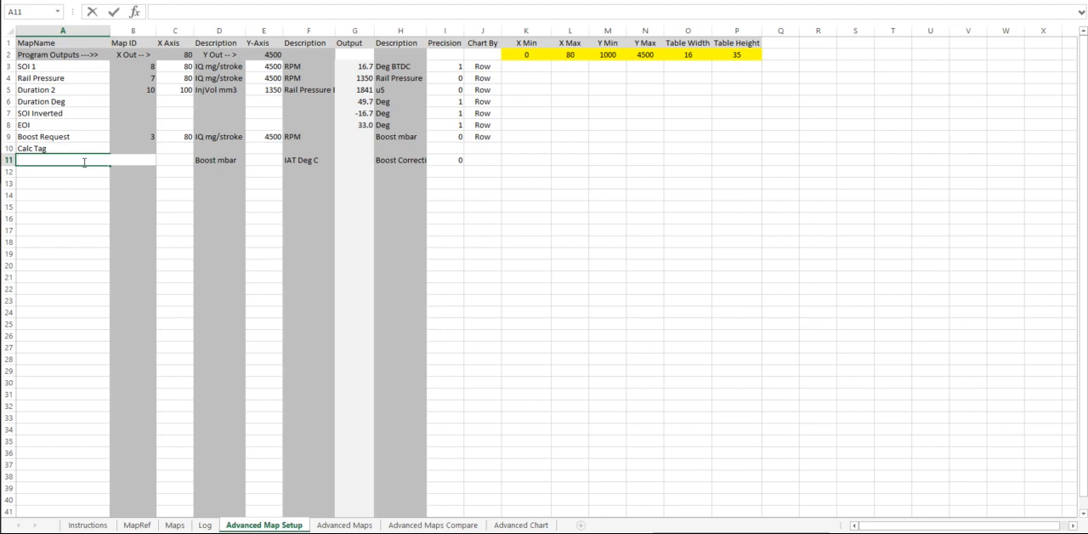
{"action": "key", "text": "Return"}
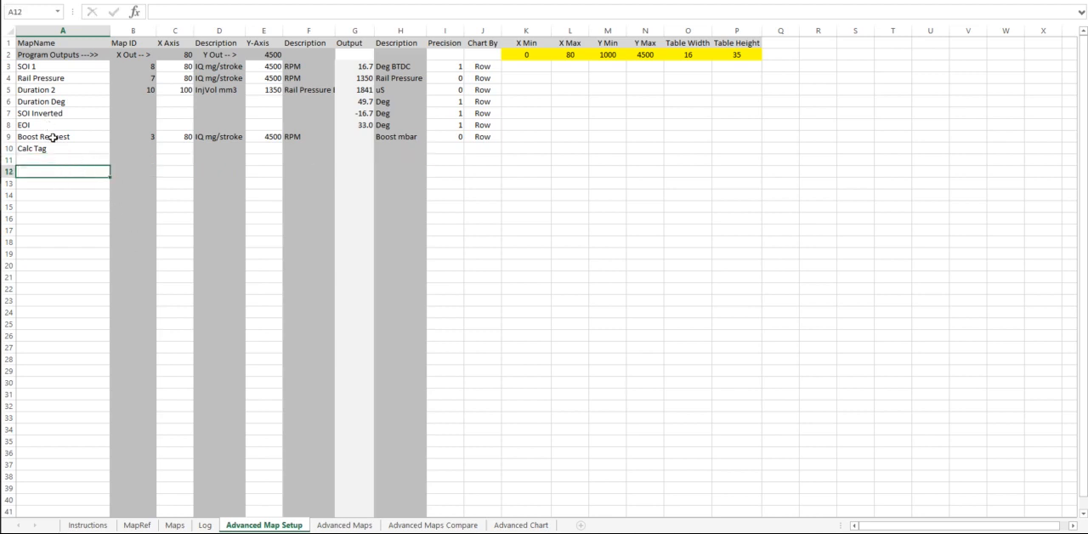
Remove the Boost Request and Calc Tag rows from the map list by clearing their map names.
{"action": "left_click", "coordinate": [53, 137]}
{"action": "key", "text": "BackSpace"}
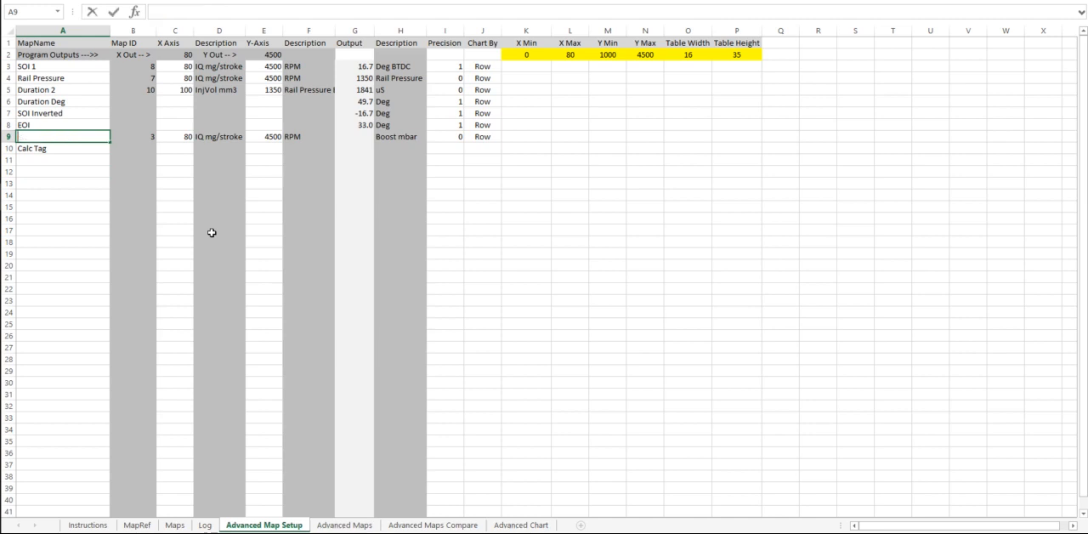
{"action": "key", "text": "Return"}
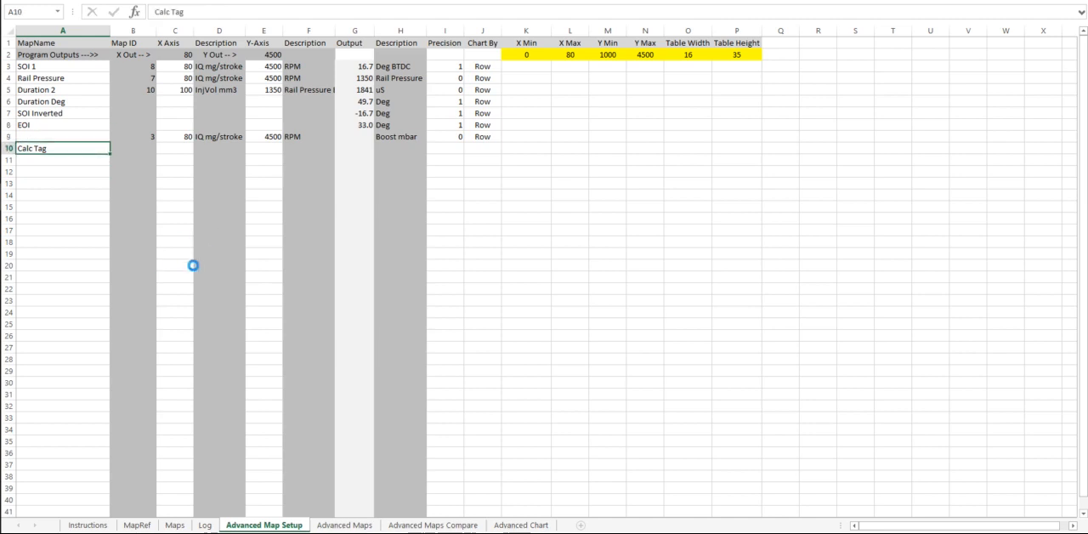
{"action": "left_click", "coordinate": [89, 137]}
{"action": "key", "text": "BackSpace"}
{"action": "key", "text": "Return"}
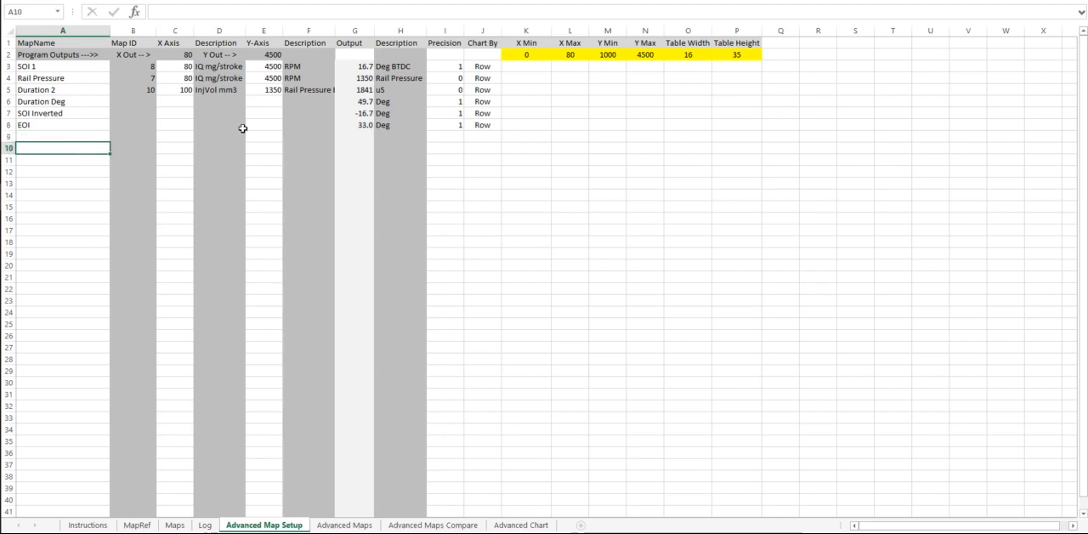
Examine the formula that calculates the Table Width.
{"action": "left_click", "coordinate": [694, 54]}
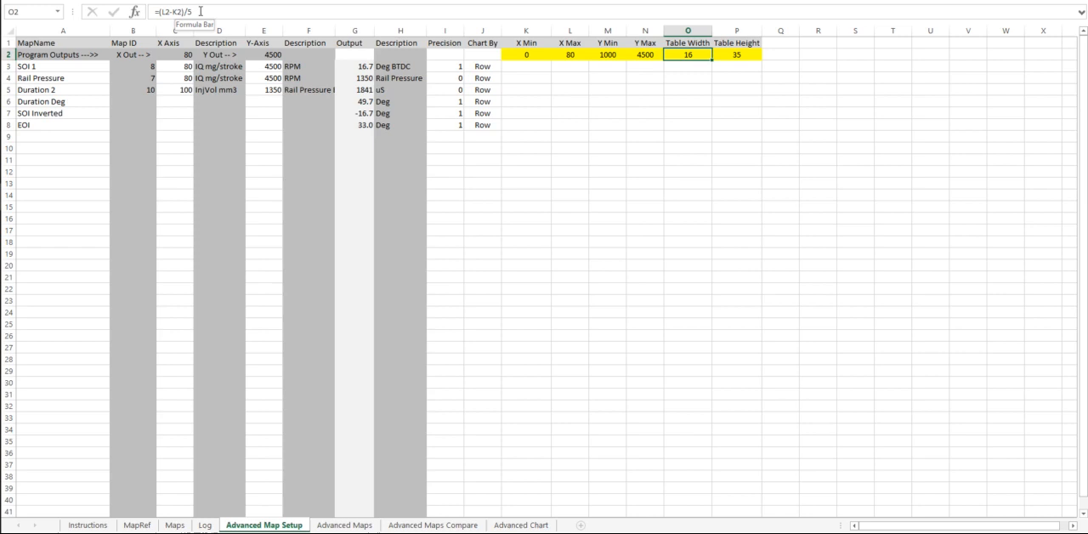
{"action": "left_click", "coordinate": [737, 90]}
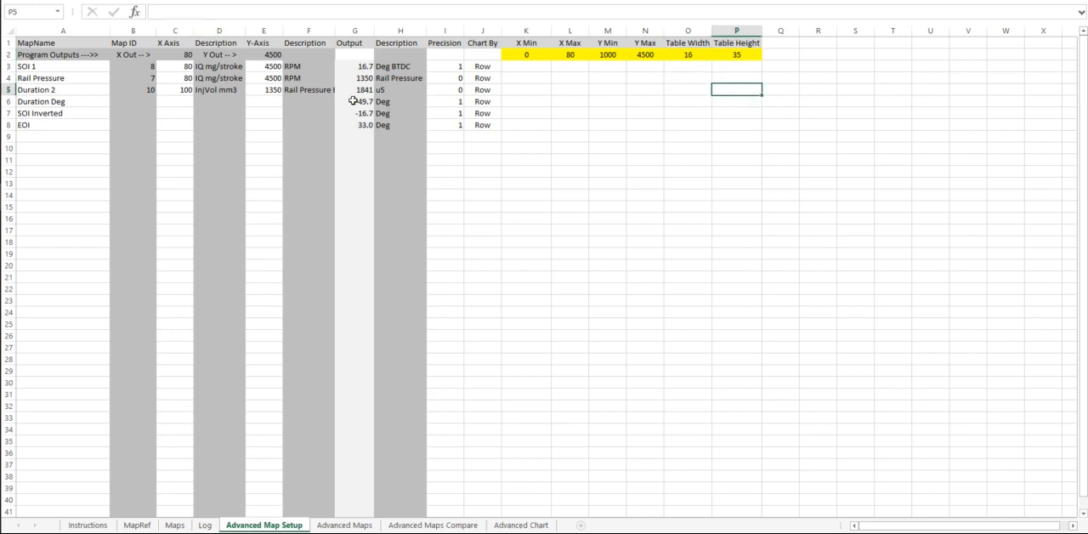